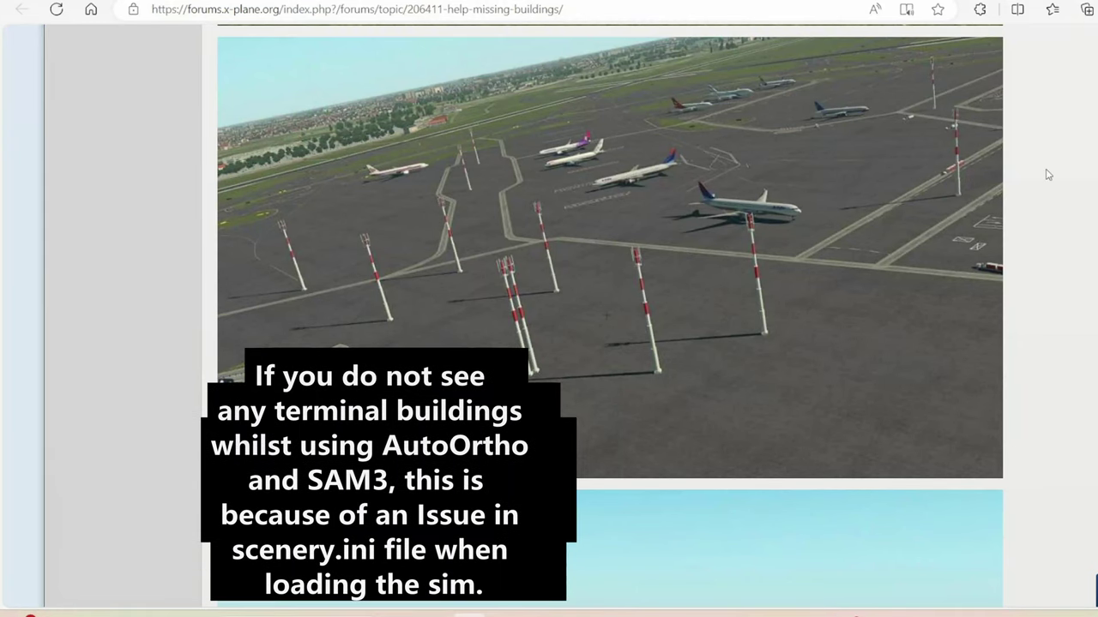
Step: Scroll through the thread's missing-terminal airport screenshots and bring up Stairport's SAM installation page
{"action": "scroll", "coordinate": [1047, 175], "scroll_direction": "down", "scroll_amount": 4}
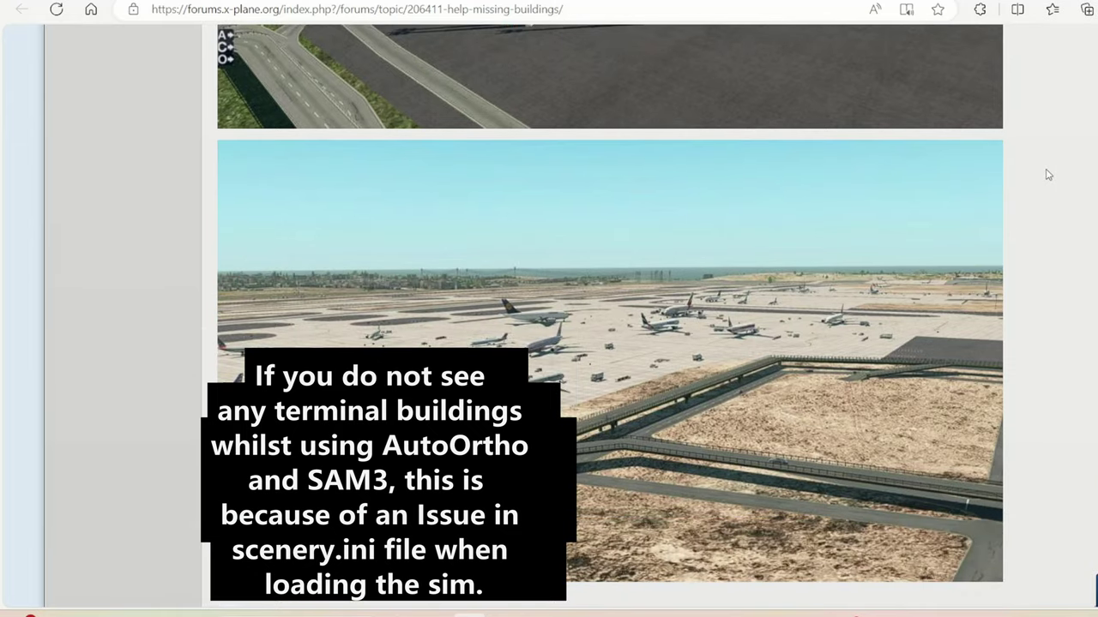
{"action": "scroll", "coordinate": [1047, 175], "scroll_direction": "down", "scroll_amount": 6}
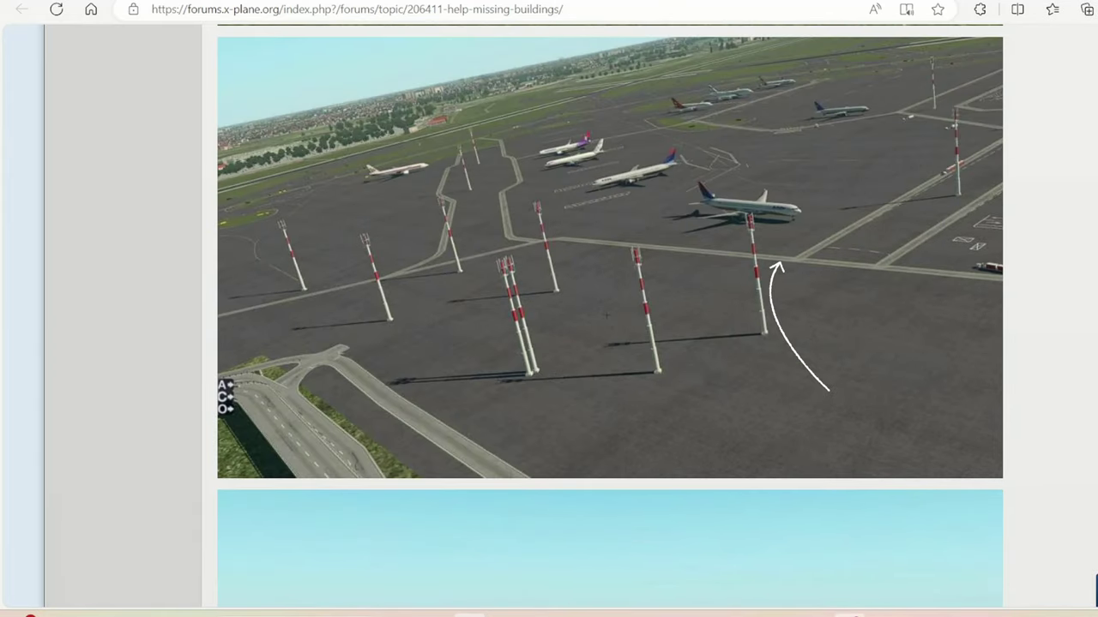
{"action": "mouse_move", "coordinate": [849, 616]}
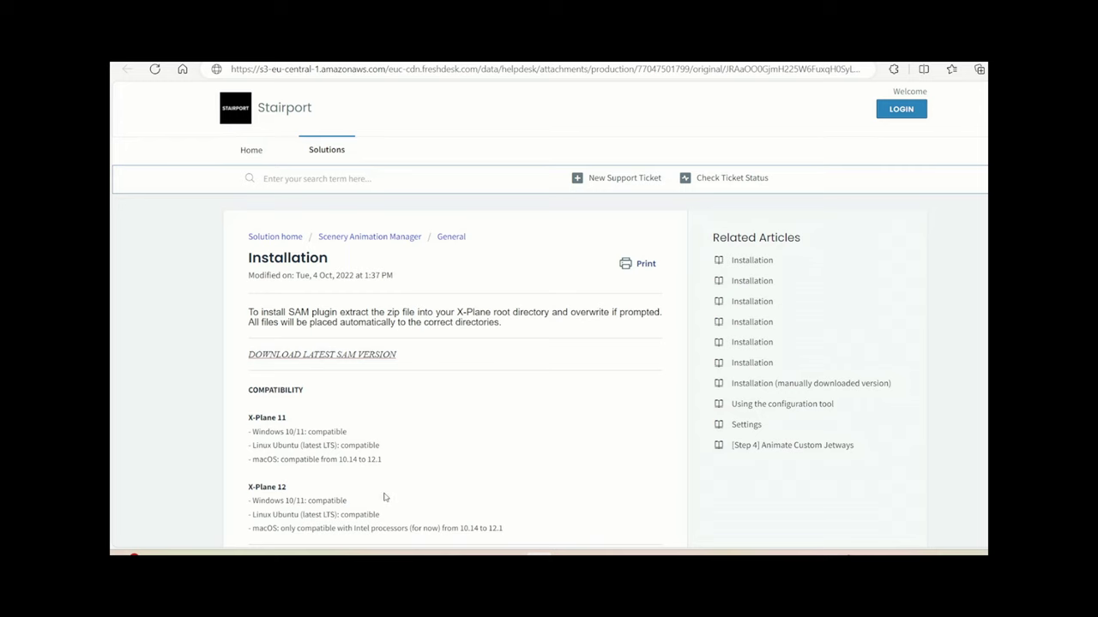
Step: Close the Stairport page to get back to the Google results for 'sam3 and autoorhto'
{"action": "key", "text": "ctrl+w"}
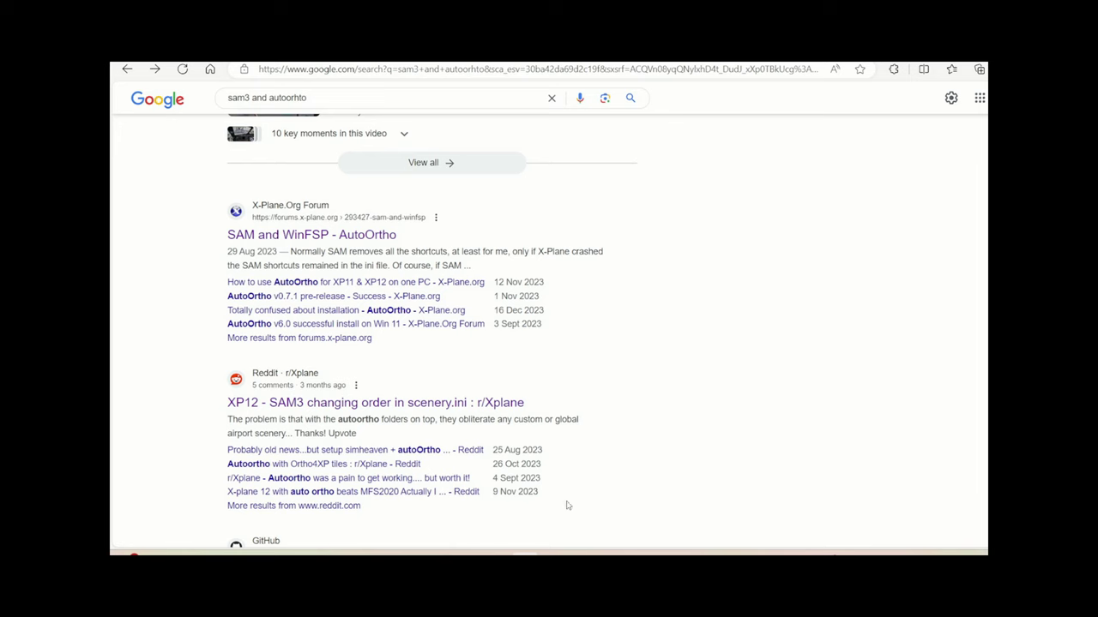
Step: Open scenery_packs from the Custom Scenery folder in Notepad, review it, and return to the search results
{"action": "mouse_move", "coordinate": [470, 554]}
{"action": "left_click", "coordinate": [449, 516]}
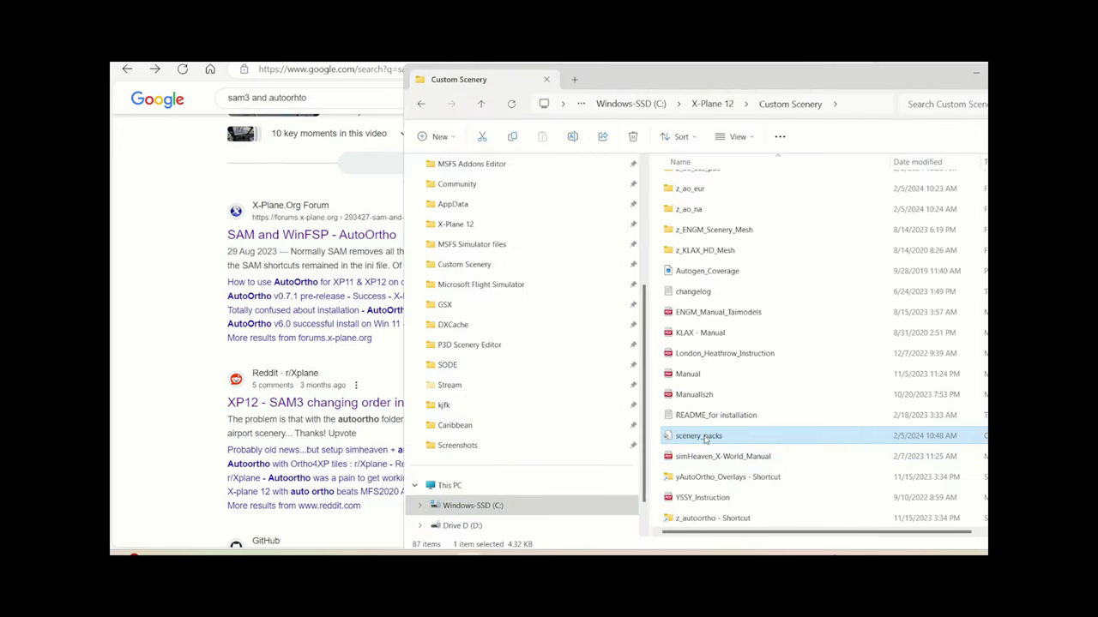
{"action": "double_click", "coordinate": [705, 439]}
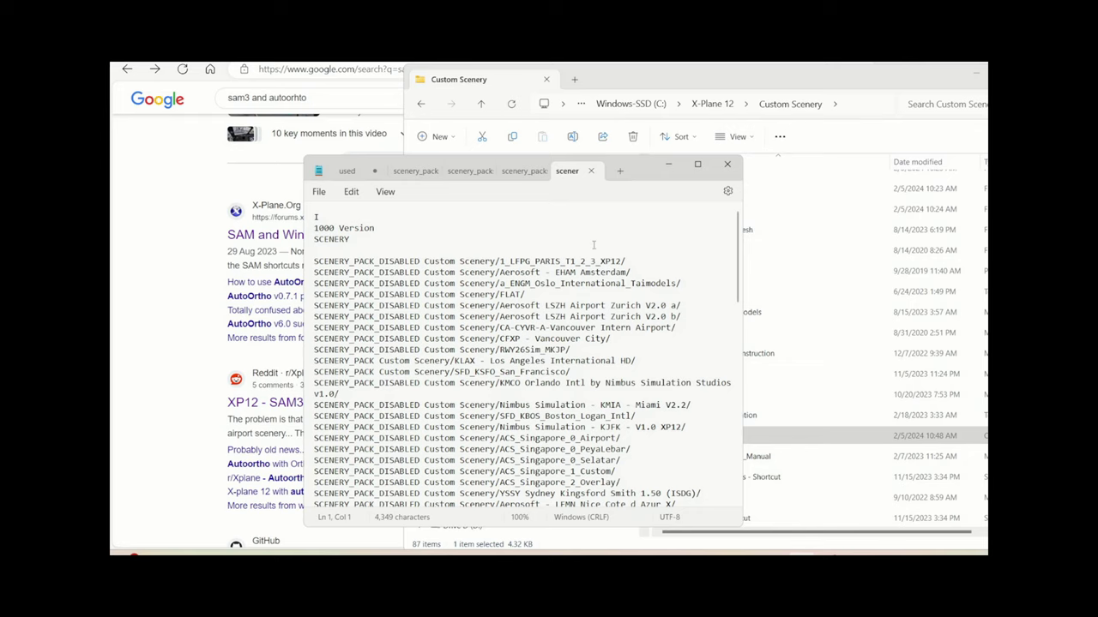
{"action": "left_click", "coordinate": [200, 225]}
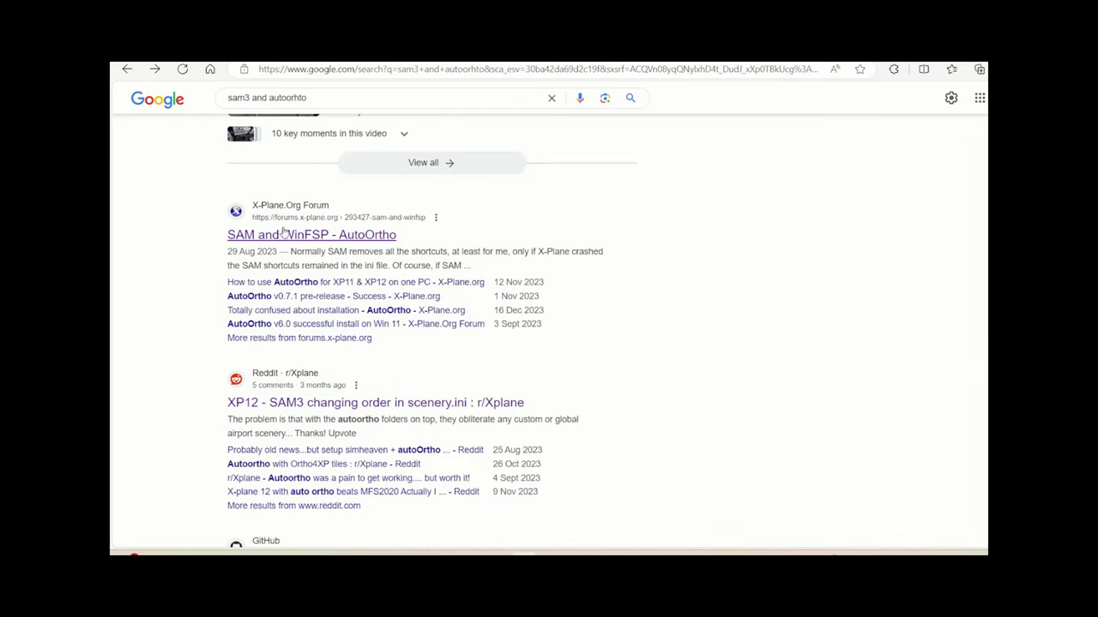
Step: Open the 'SAM and WinFSP - AutoOrtho' thread and read down to its two workarounds
{"action": "left_click", "coordinate": [360, 235]}
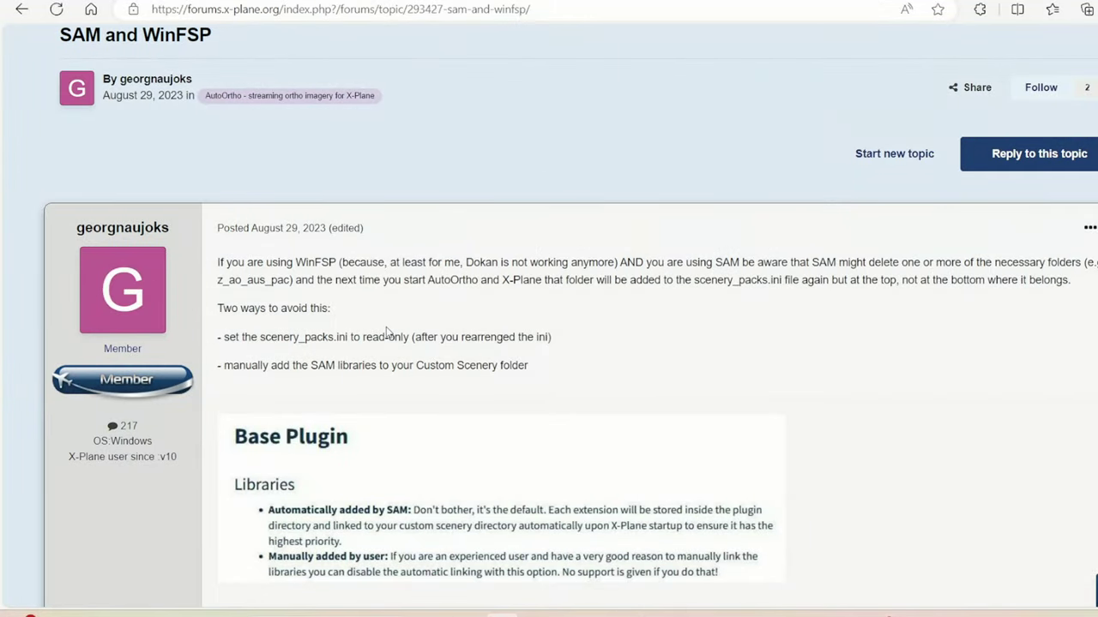
{"action": "scroll", "coordinate": [412, 292], "scroll_direction": "down", "scroll_amount": 1}
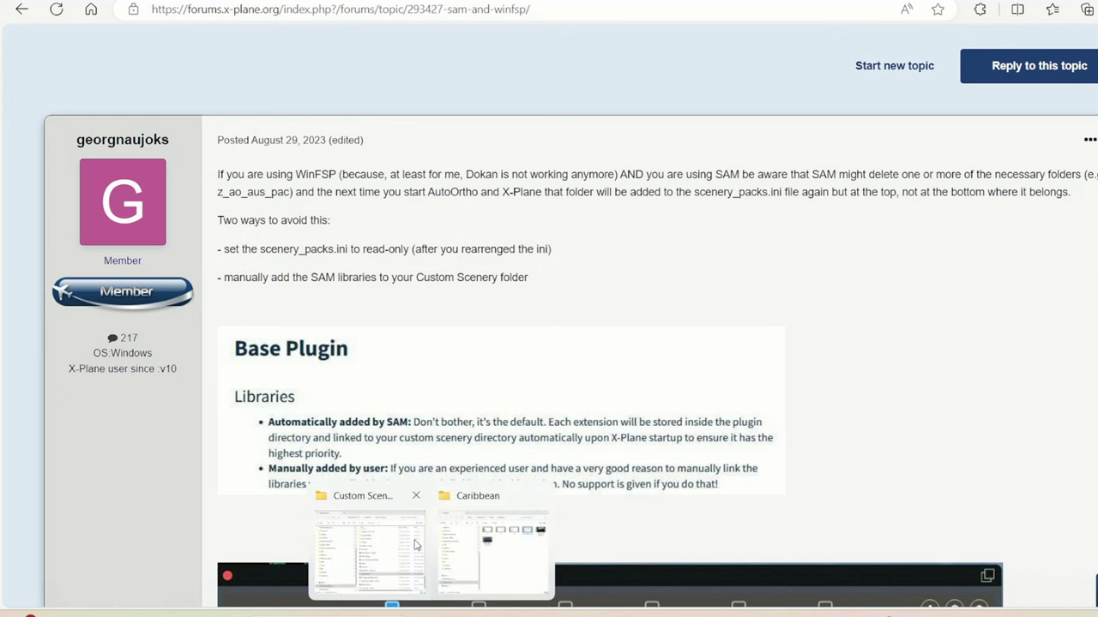
{"action": "left_click", "coordinate": [373, 549]}
Step: Make scenery_packs read-only through its Properties dialog, applying the change
{"action": "right_click", "coordinate": [736, 468]}
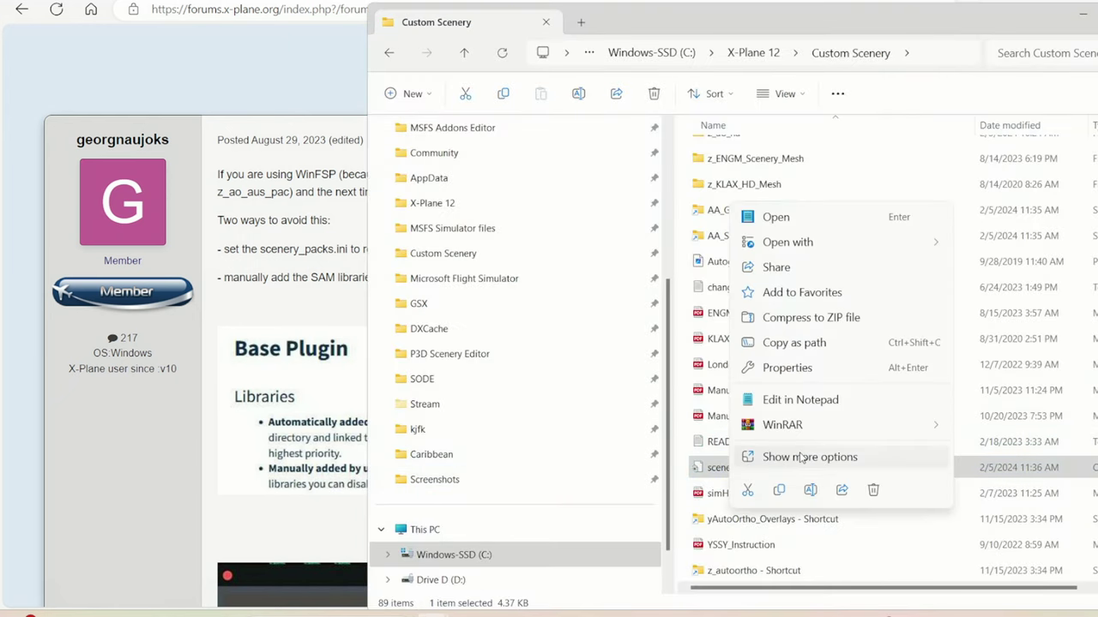
{"action": "left_click", "coordinate": [789, 521]}
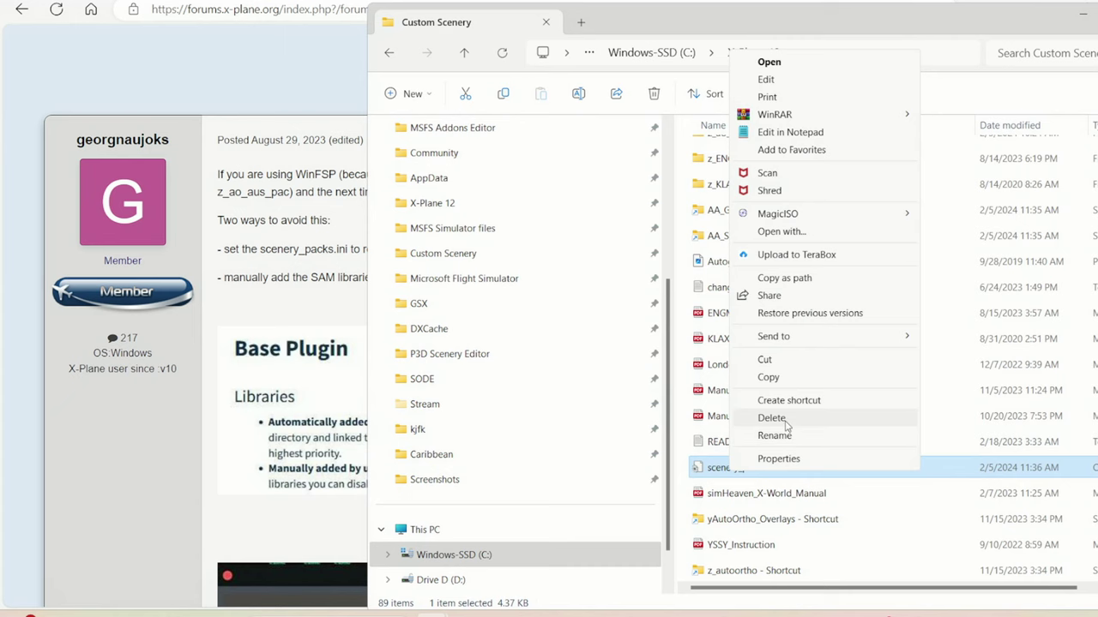
{"action": "left_click", "coordinate": [785, 458]}
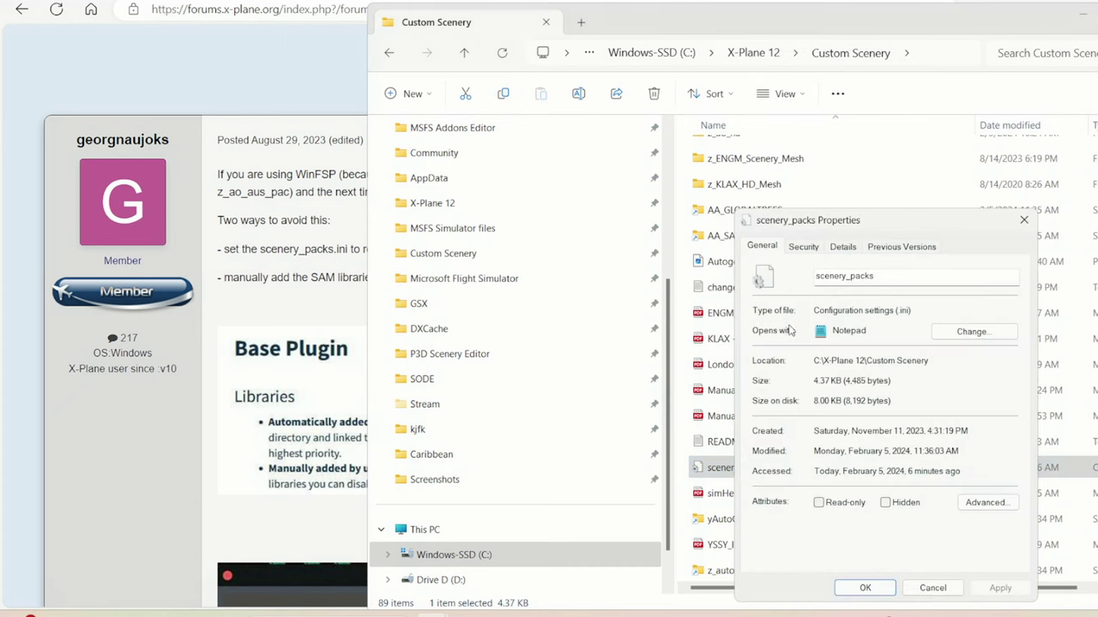
{"action": "left_click", "coordinate": [819, 504]}
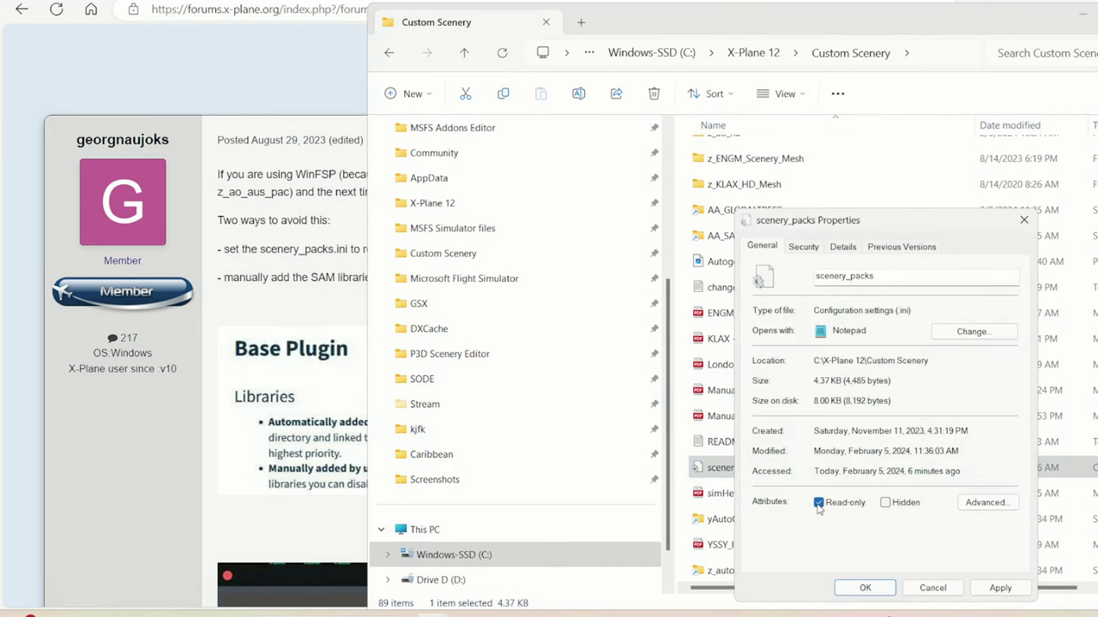
{"action": "left_click", "coordinate": [1000, 589]}
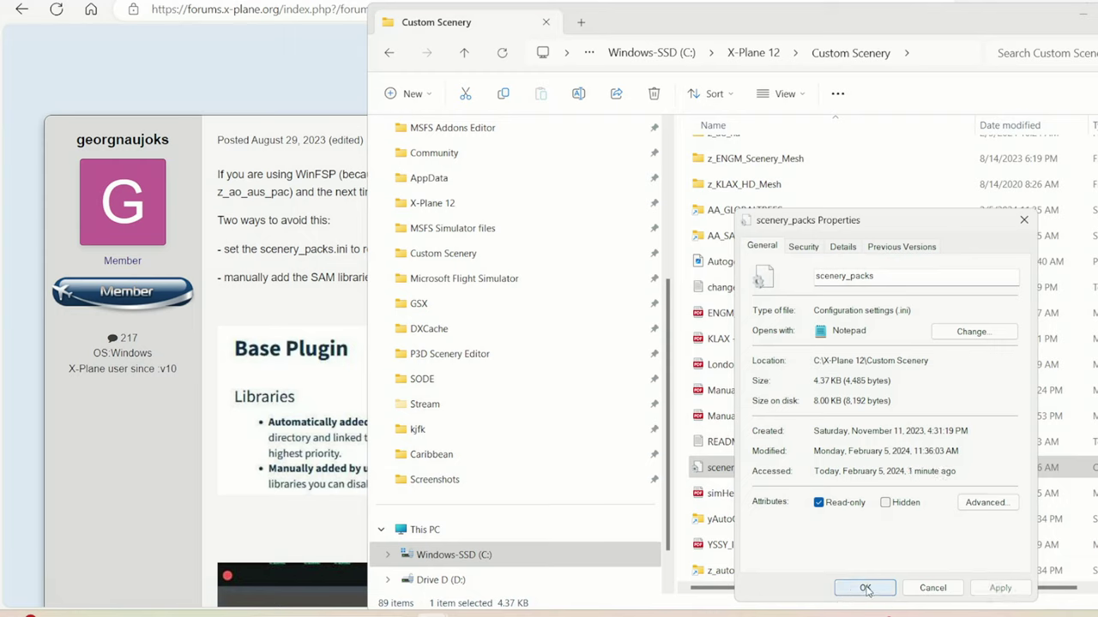
{"action": "left_click", "coordinate": [865, 588]}
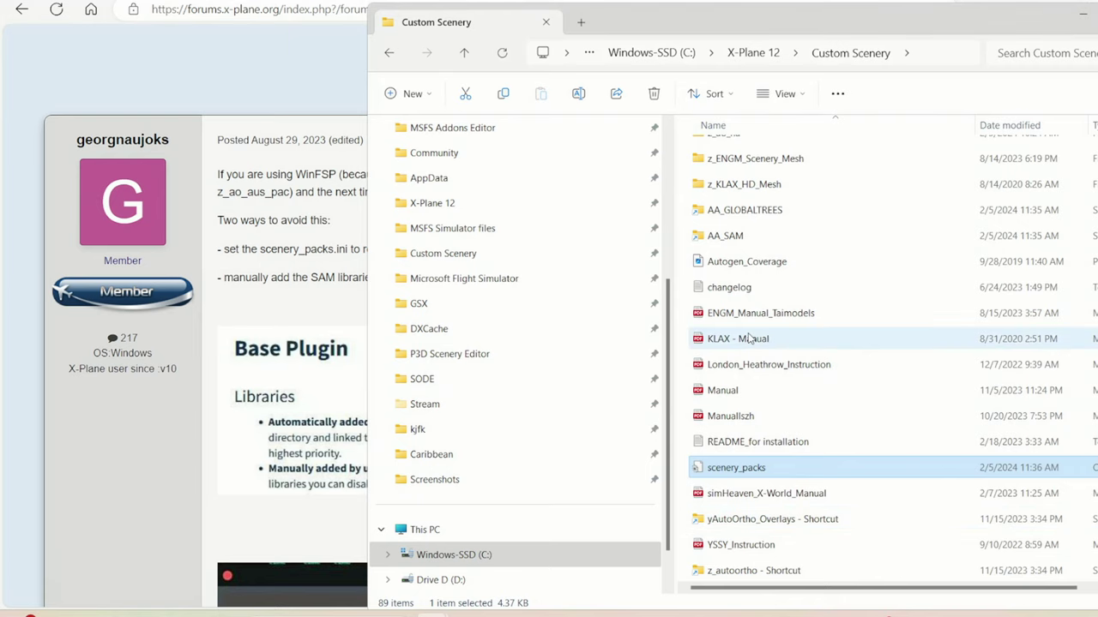
{"action": "key", "text": "alt+Tab"}
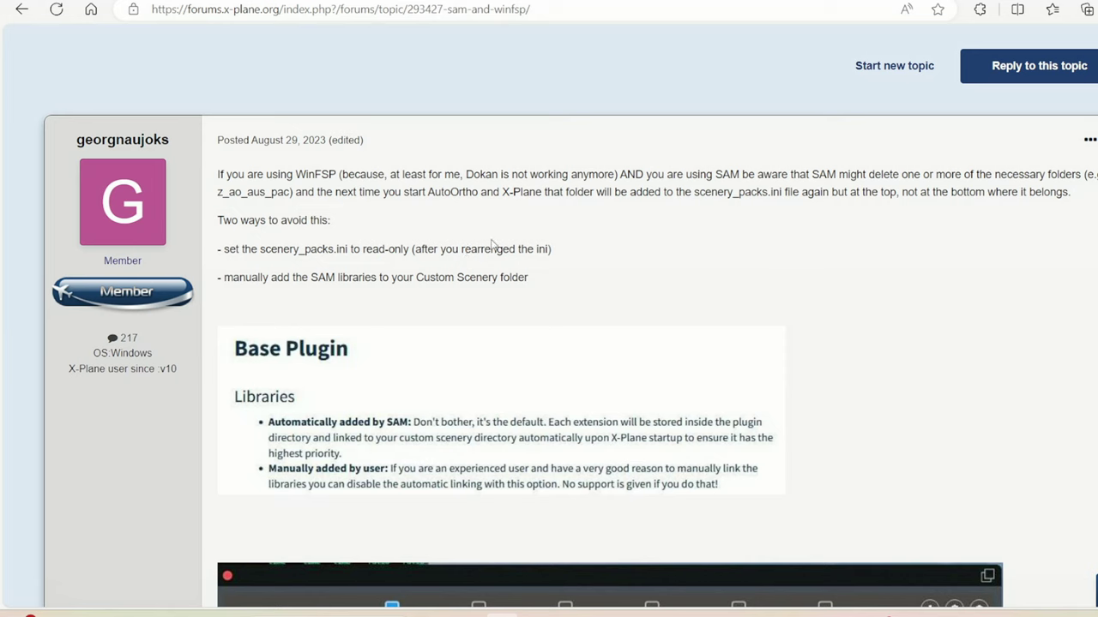
Step: Scroll the forum post down to its SAM3 Settings screenshot
{"action": "scroll", "coordinate": [542, 271], "scroll_direction": "down", "scroll_amount": 10}
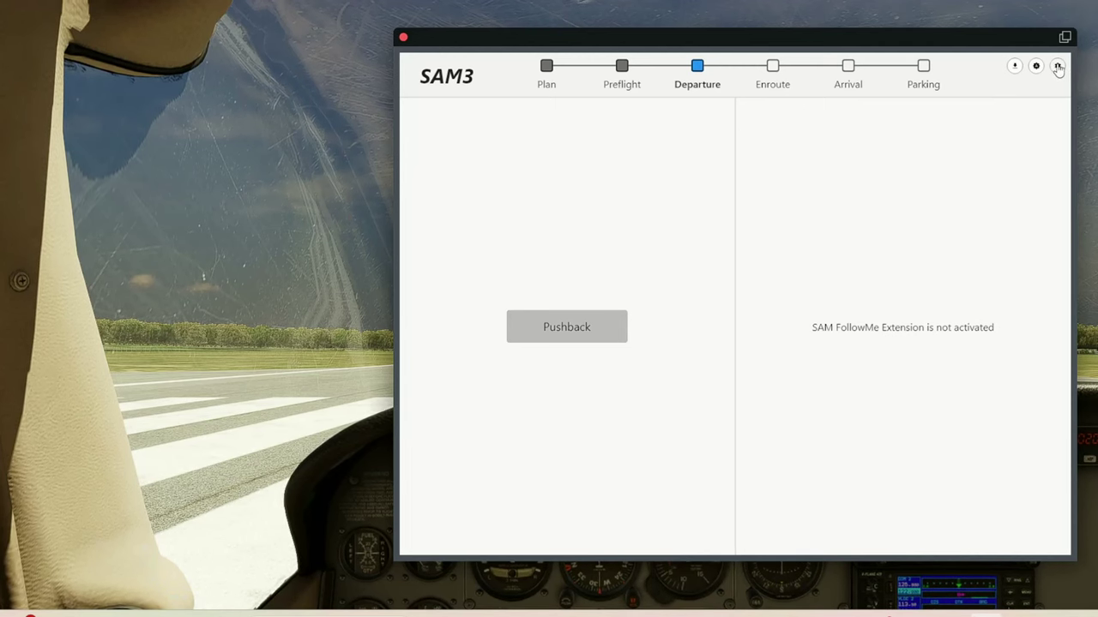
Step: Set SAM3 Libraries to 'Manually added by user' and select the SAM_GlobalTrees and SAM_Library lines in scenery_packs
{"action": "left_click", "coordinate": [1058, 67]}
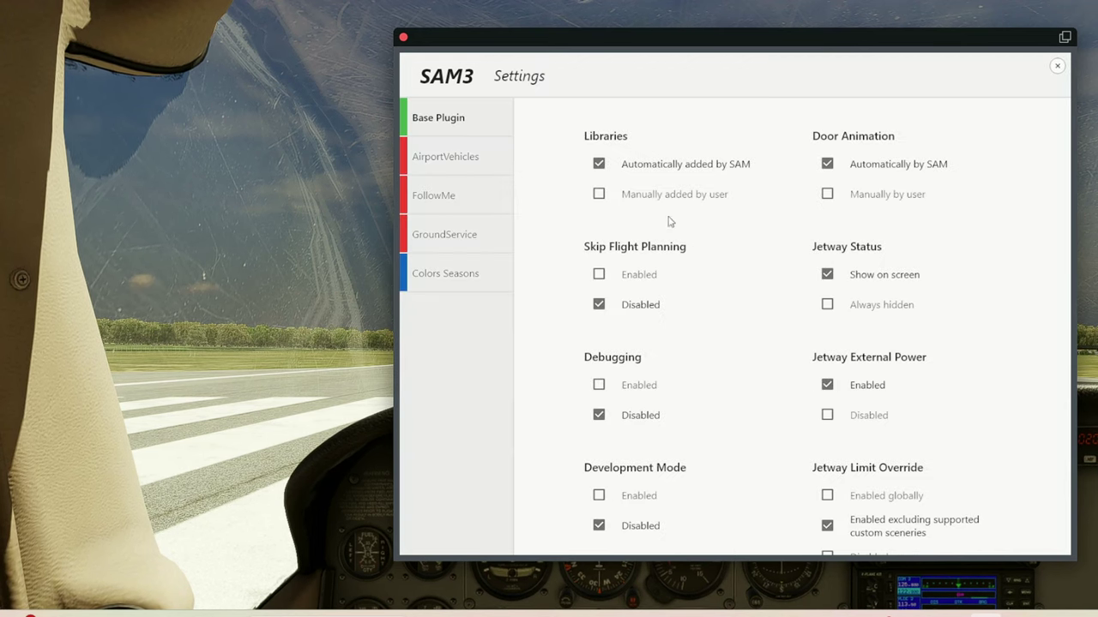
{"action": "left_click", "coordinate": [598, 194]}
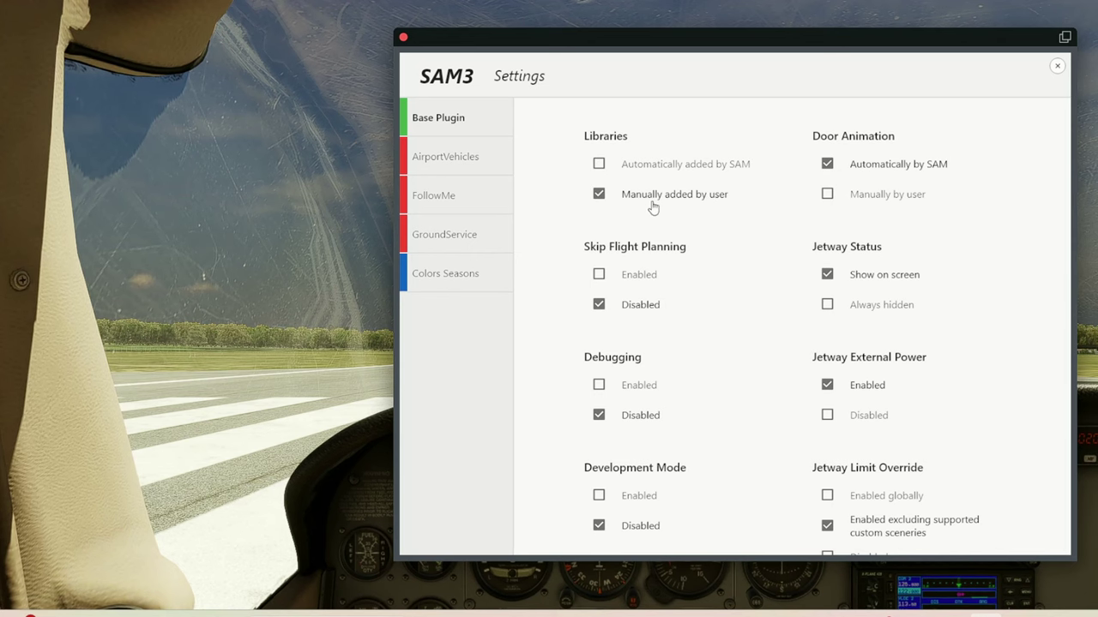
{"action": "mouse_move", "coordinate": [558, 590]}
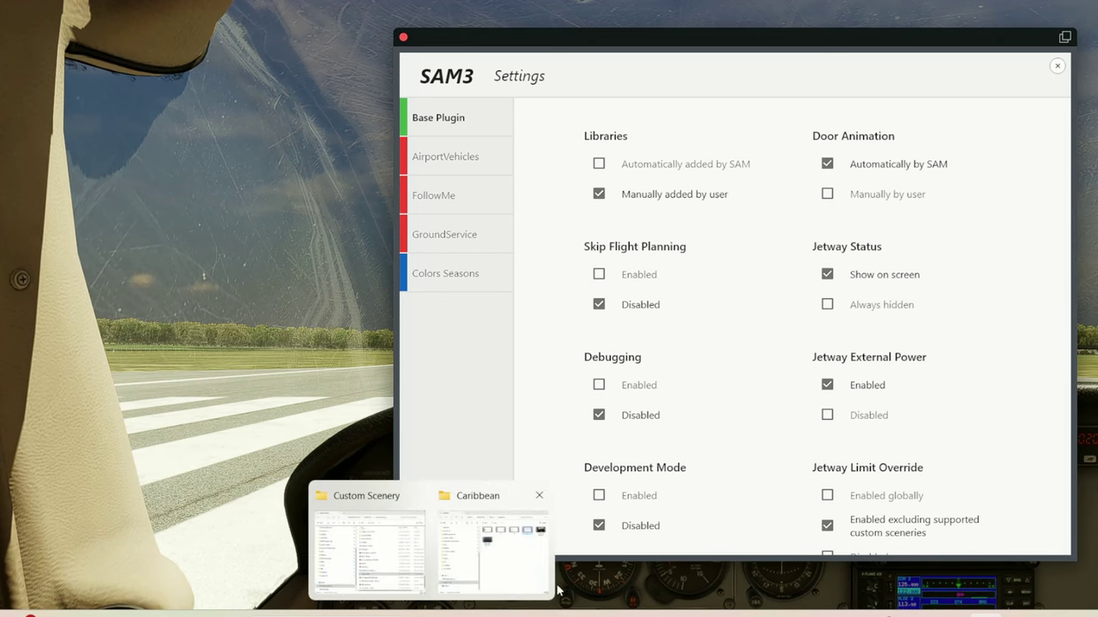
{"action": "left_click", "coordinate": [857, 612]}
{"action": "left_click_drag", "start_coordinate": [664, 264], "coordinate": [241, 257]}
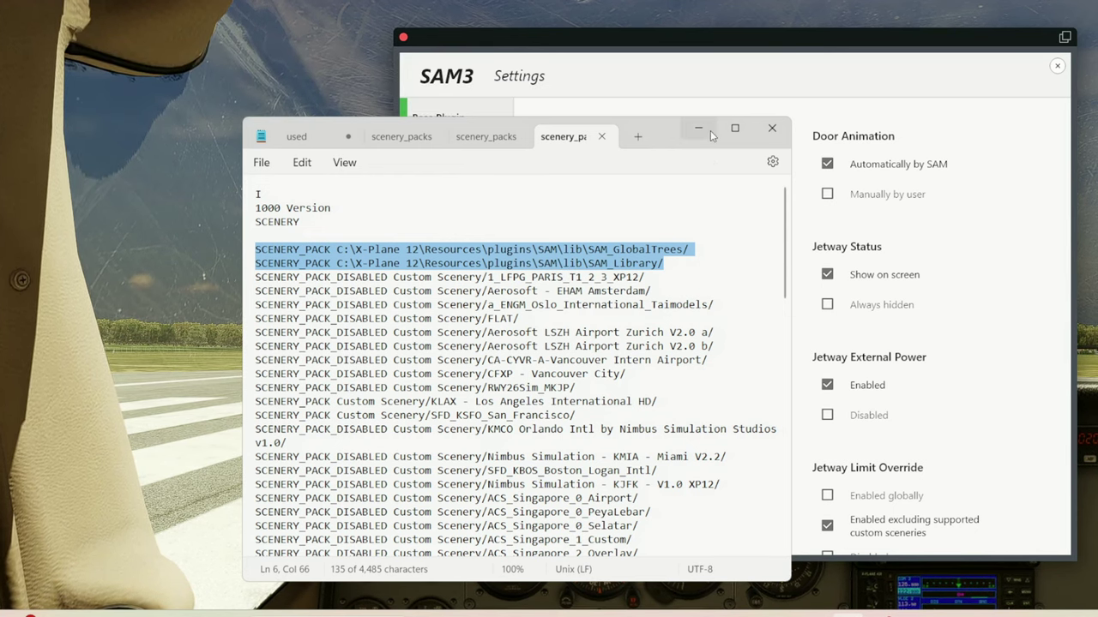
Step: Dismiss Notepad's File menu, deselect the two SAM lines, and return to SAM3 Settings
{"action": "left_click", "coordinate": [262, 162]}
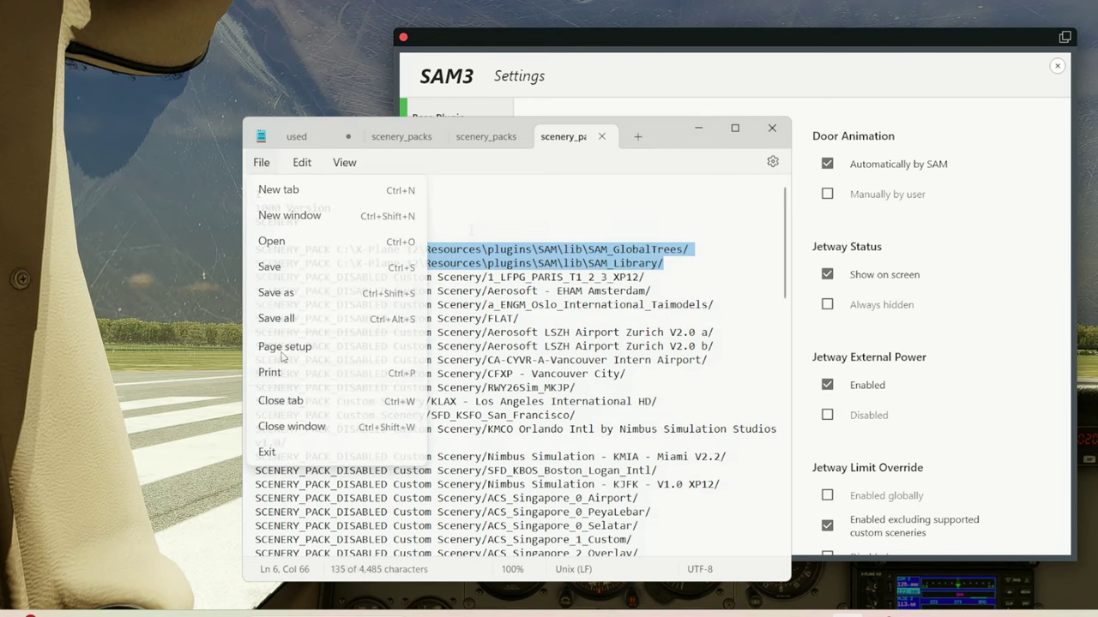
{"action": "left_click", "coordinate": [570, 290]}
{"action": "left_click", "coordinate": [569, 291]}
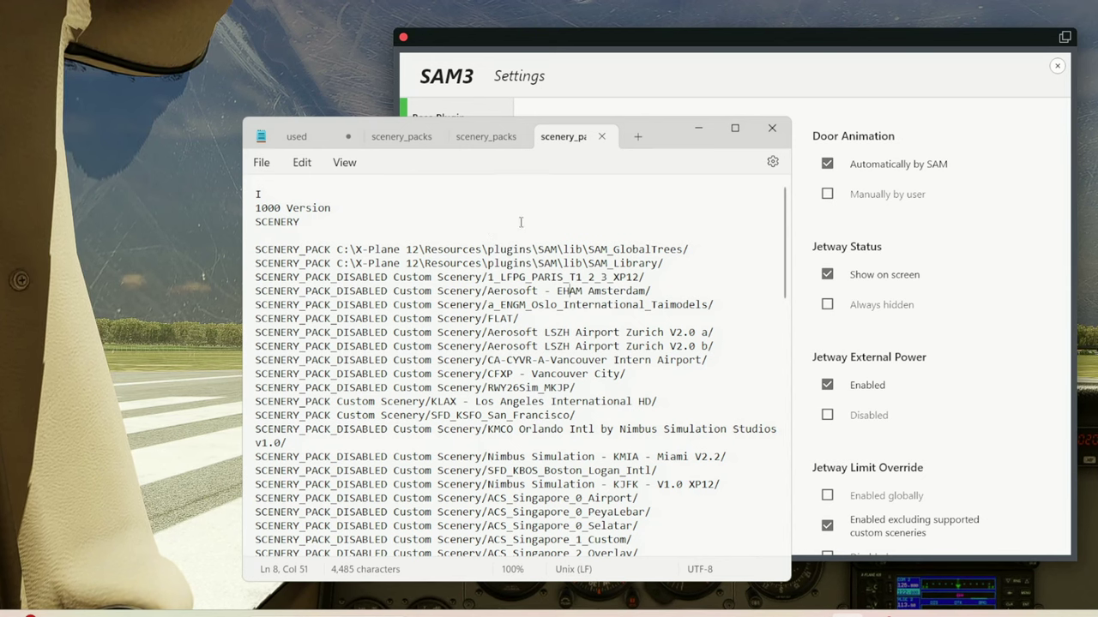
{"action": "left_click", "coordinate": [914, 225]}
Step: Look through the AirportVehicles, FollowMe and GroundService pages of SAM3 Settings
{"action": "left_click", "coordinate": [468, 160]}
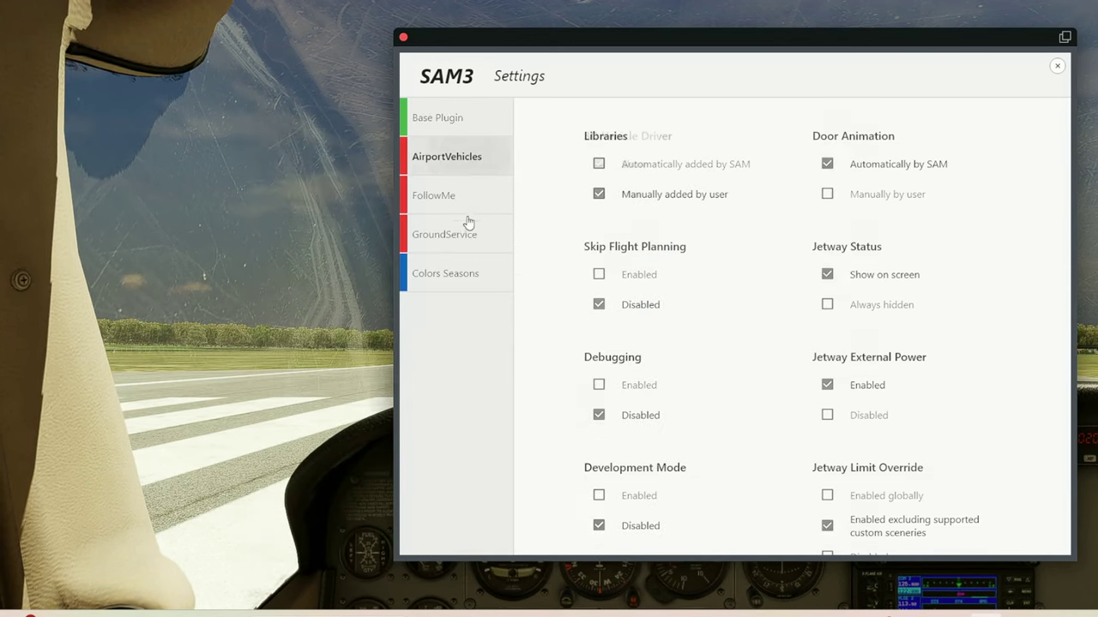
{"action": "left_click", "coordinate": [468, 204]}
{"action": "left_click", "coordinate": [458, 235]}
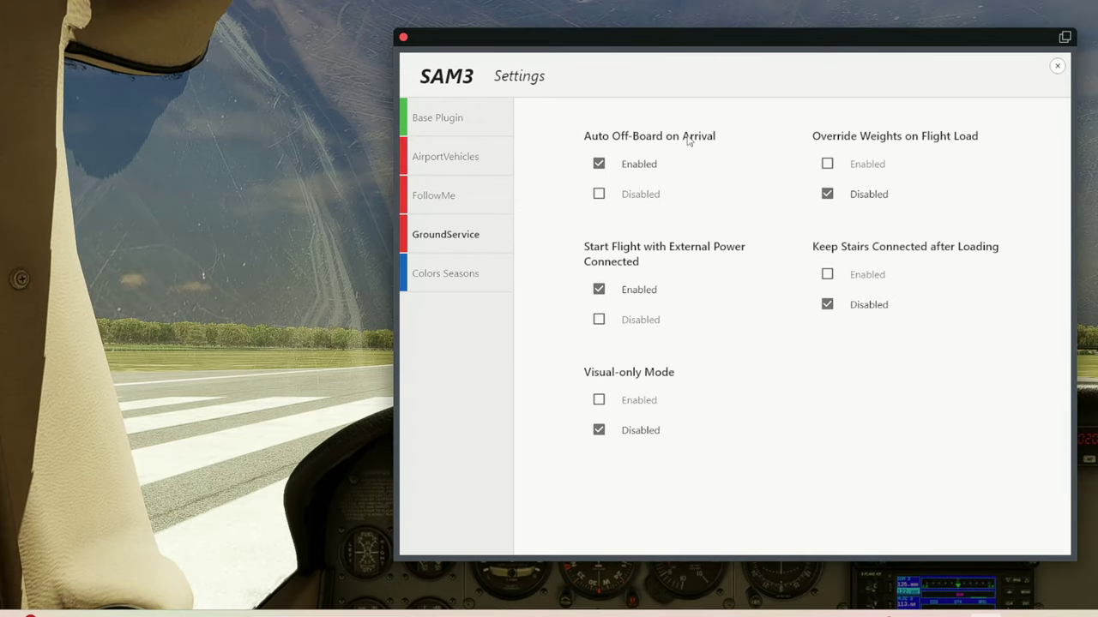
{"action": "left_click", "coordinate": [774, 610]}
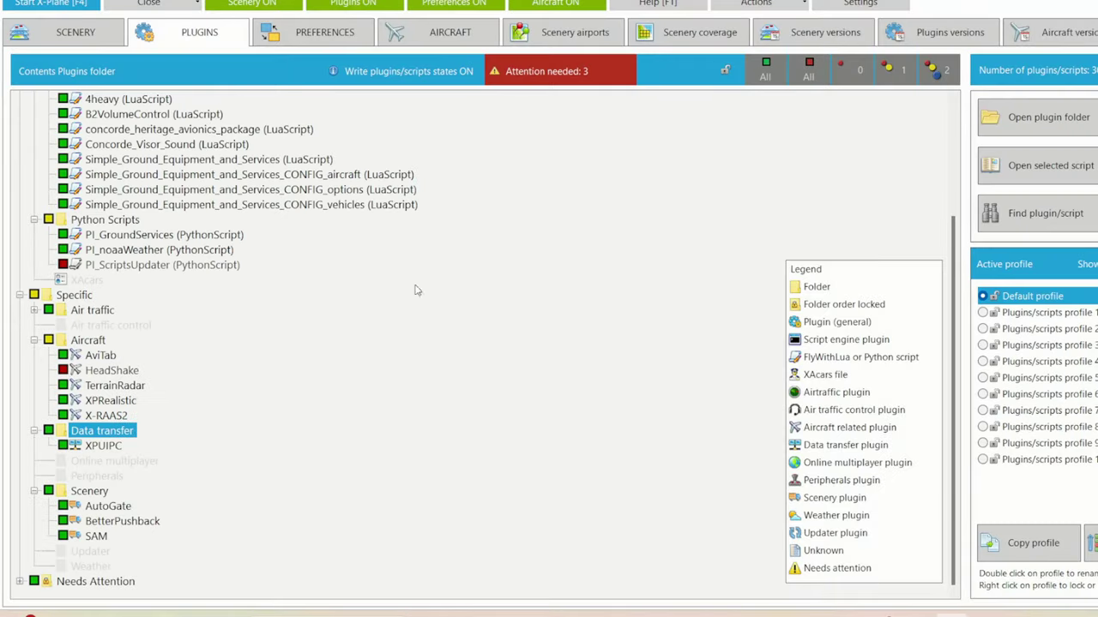
Step: Show the Scenery tab with Airports North-America > USA-California expanded to reveal KLAX and KSFO
{"action": "left_click", "coordinate": [111, 39]}
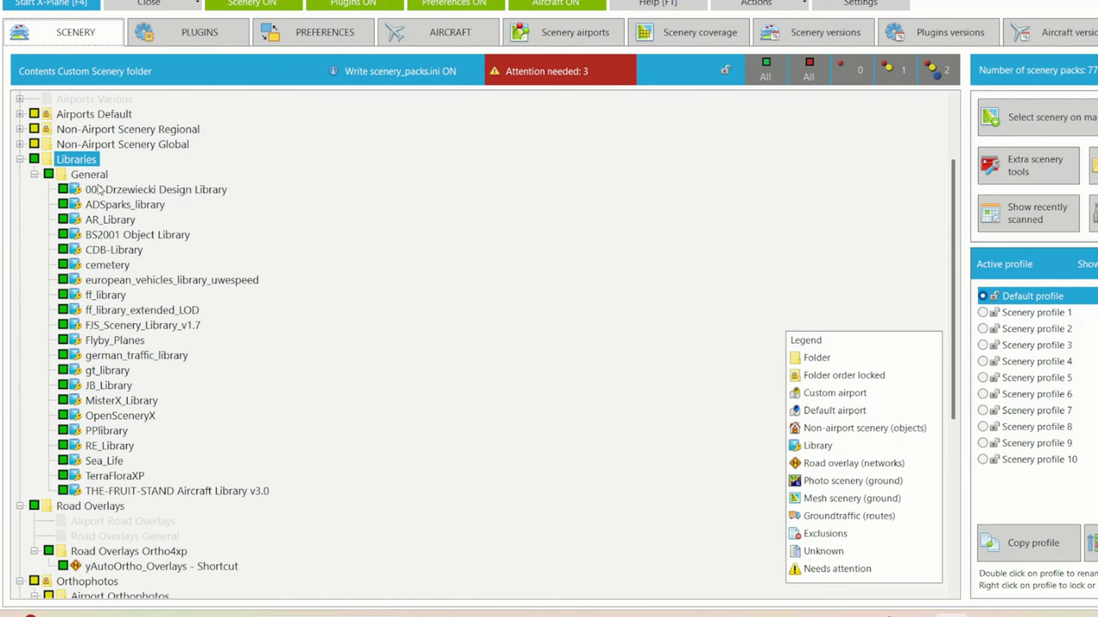
{"action": "left_click", "coordinate": [20, 129]}
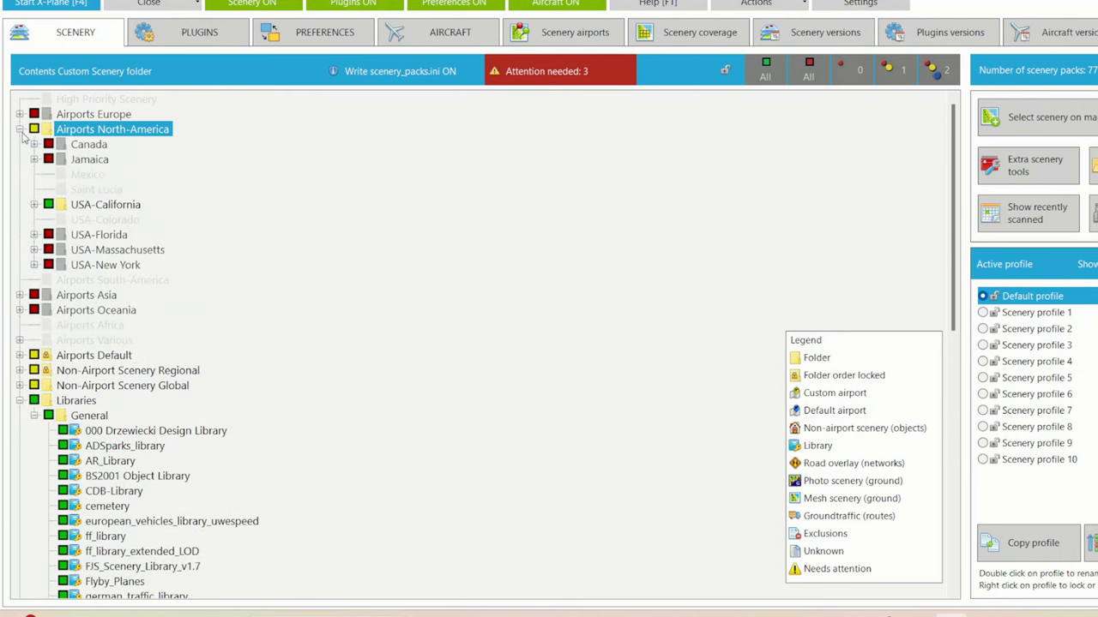
{"action": "left_click", "coordinate": [35, 205]}
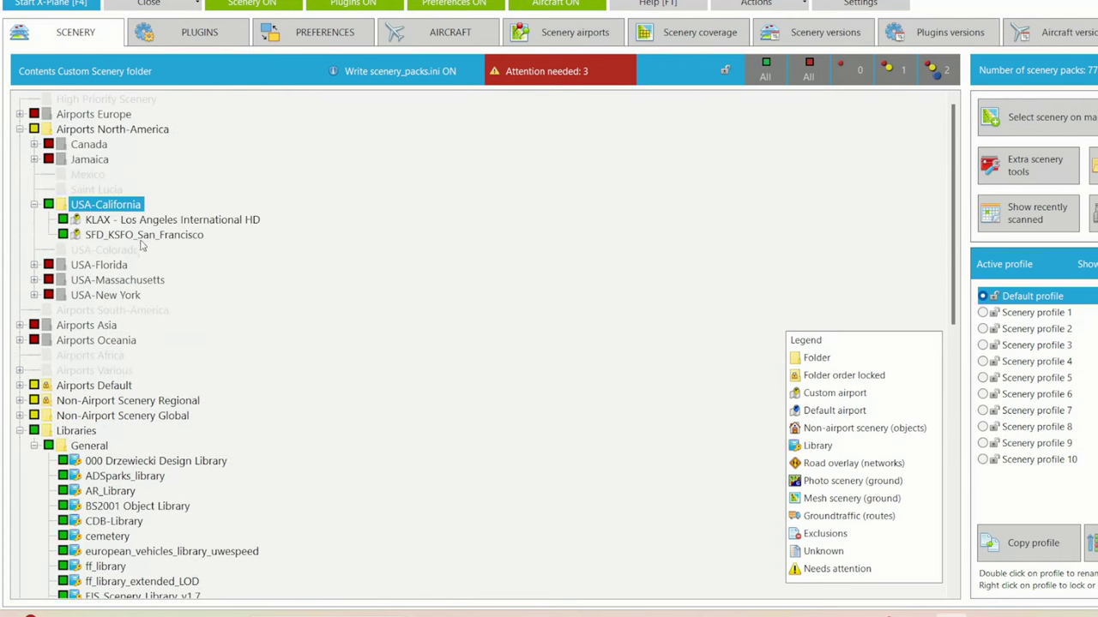